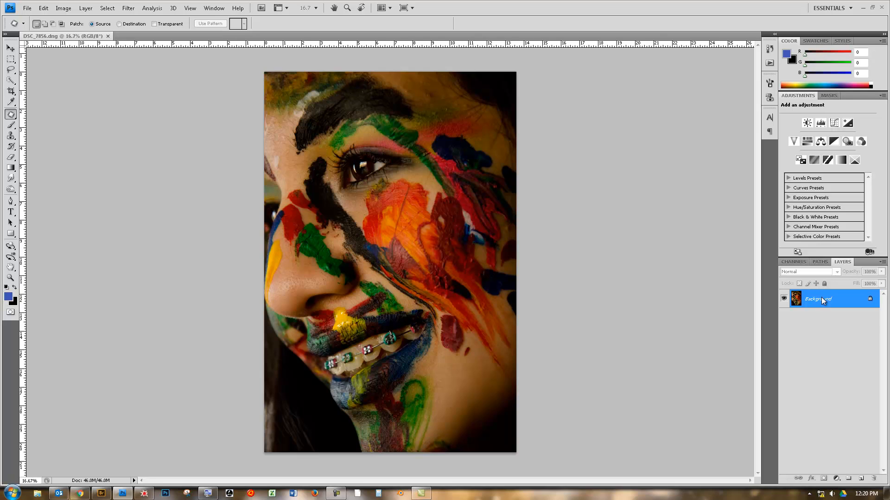
# - Duplicate the Background layer and convert the copy to black and white with Reds set to 133%
pyautogui.hotkey('ctrl', 'j')
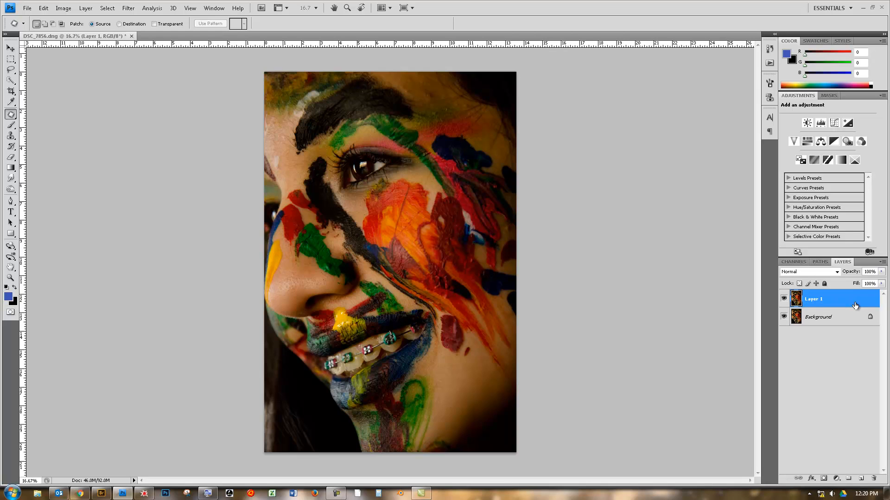
pyautogui.click(64, 8)
pyautogui.moveTo(116, 32)
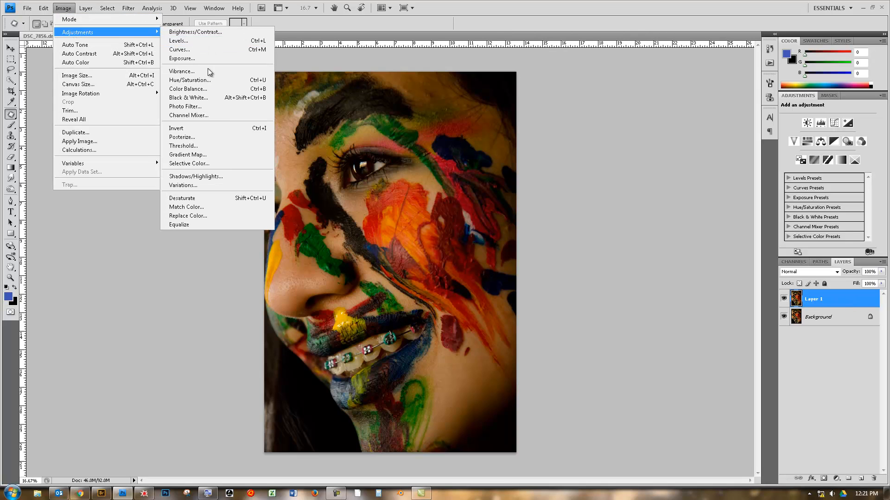
pyautogui.click(204, 97)
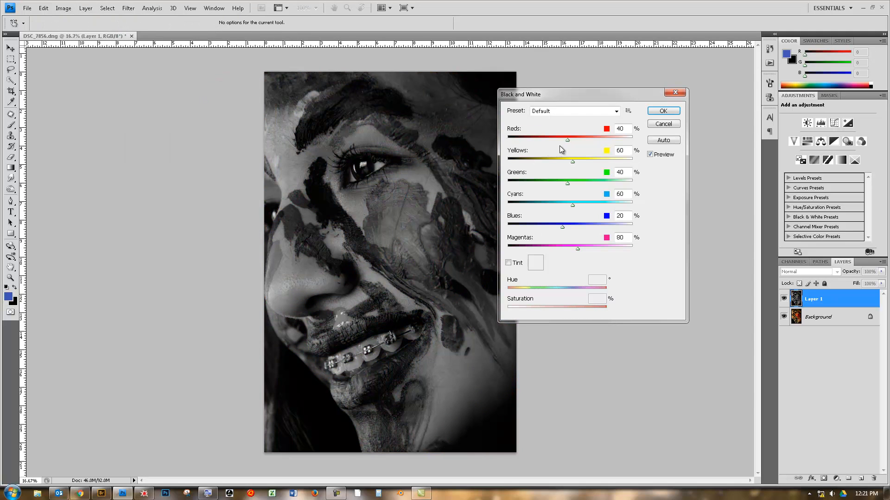
pyautogui.moveTo(568, 141); pyautogui.dragTo(589, 138)
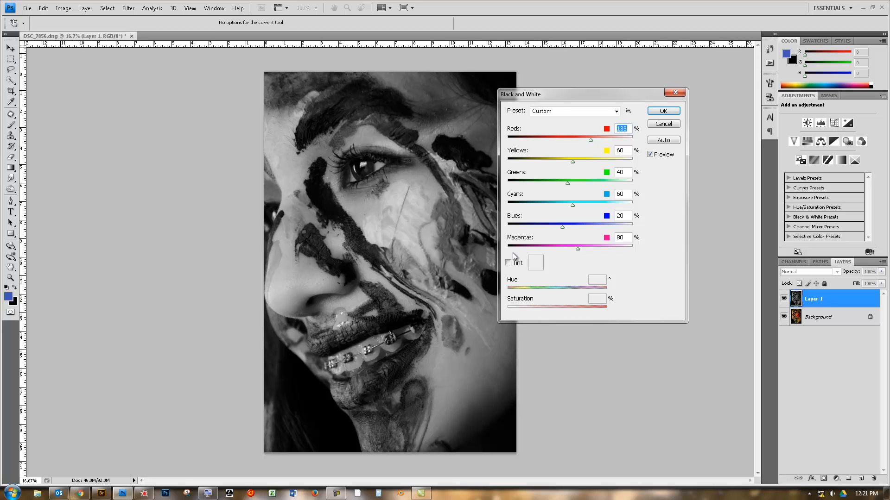
pyautogui.click(663, 113)
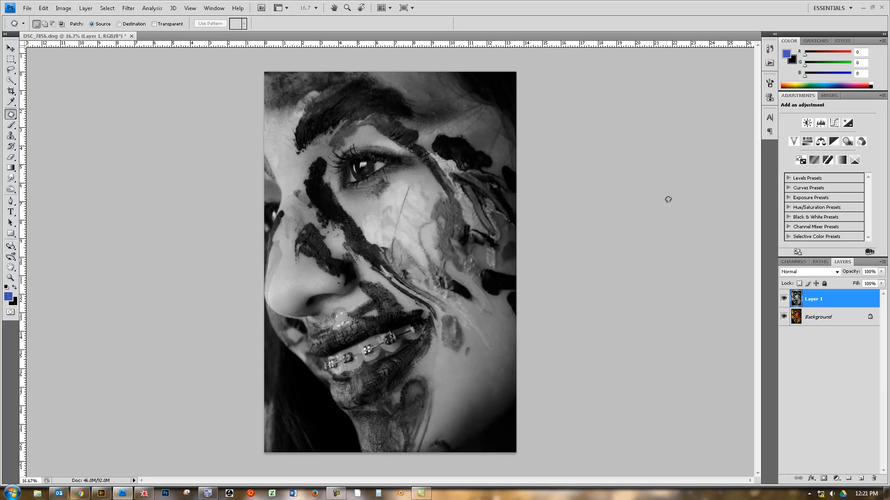
# - Add a layer mask to the black-and-white copy and delete that layer
pyautogui.click(824, 479)
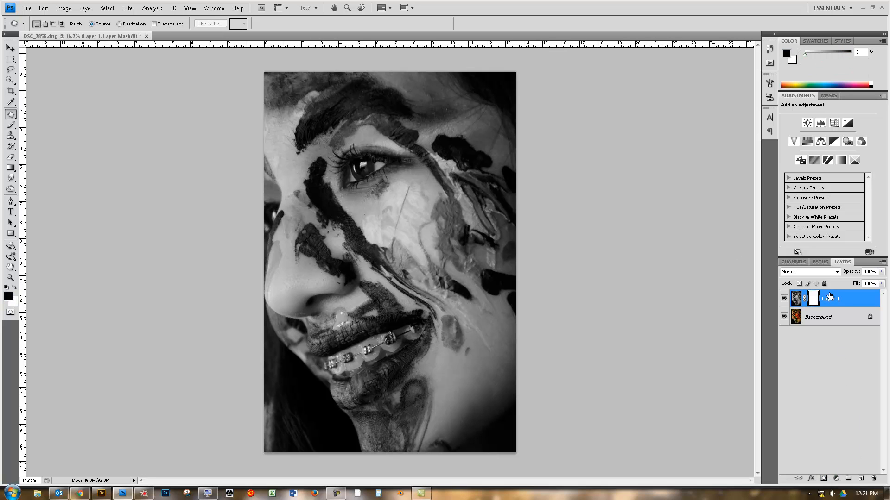
pyautogui.moveTo(860, 300); pyautogui.dragTo(873, 477)
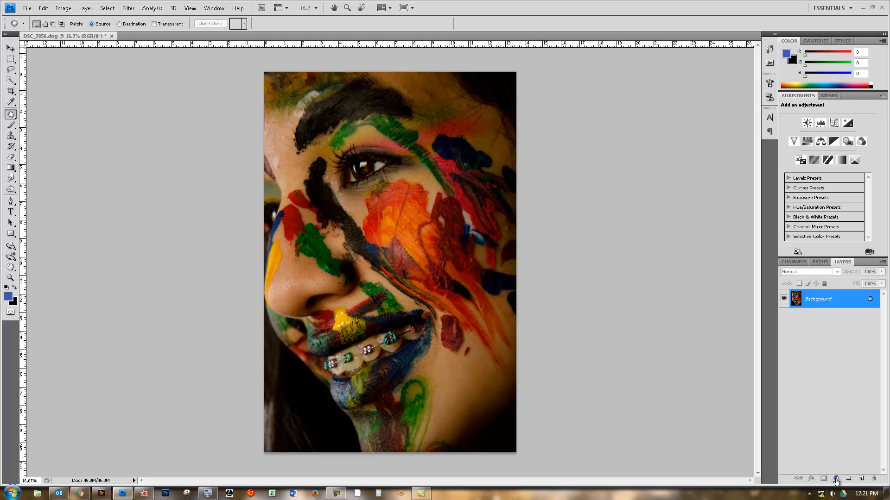
# - Add a Black & White adjustment layer above the Background with Reds set to 125
pyautogui.click(836, 478)
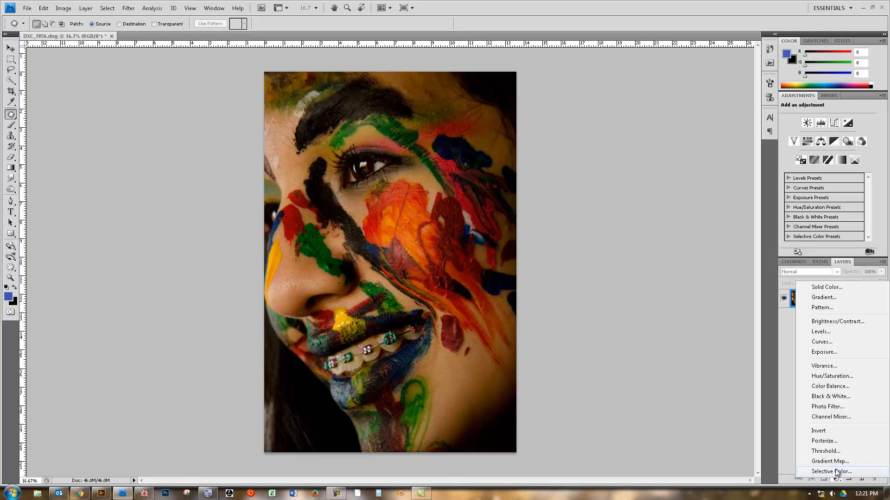
pyautogui.click(841, 396)
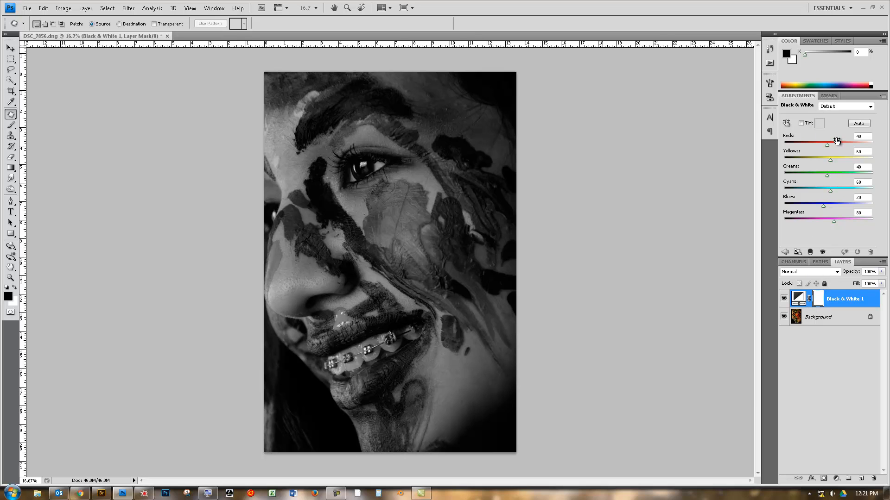
pyautogui.moveTo(827, 146); pyautogui.dragTo(843, 149)
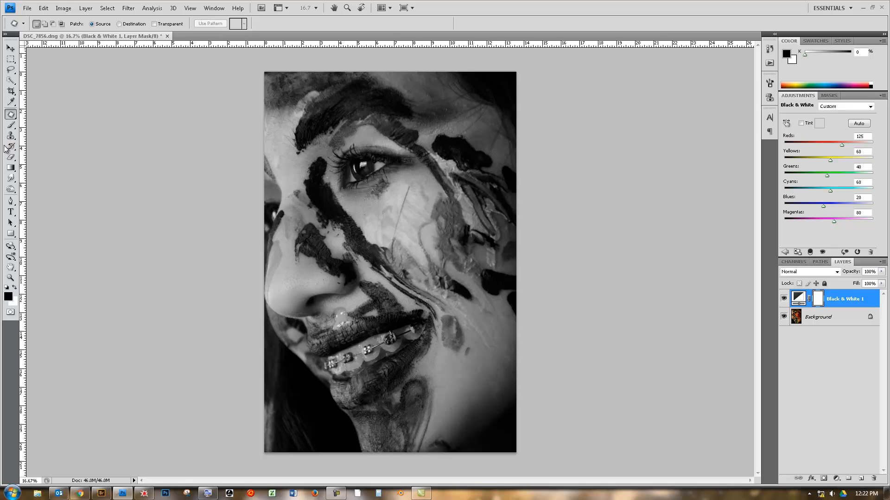
# - Set up the Brush tool with a hard round tip at a diameter of 125 px
pyautogui.click(11, 125)
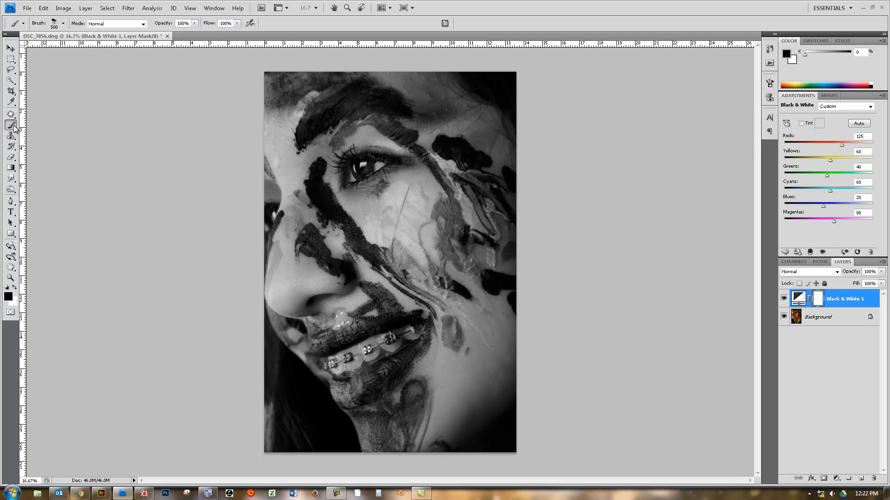
pyautogui.click(63, 23)
pyautogui.click(68, 114)
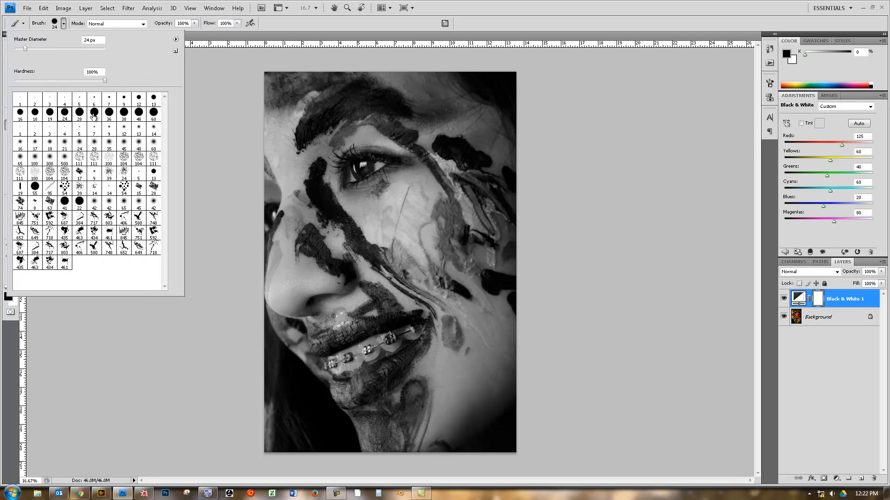
pyautogui.doubleClick(94, 112)
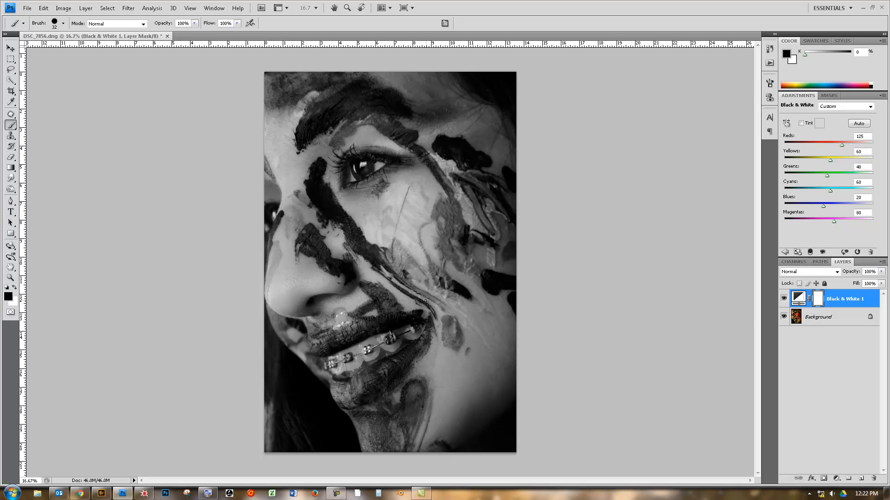
pyautogui.press(']')
pyautogui.press(']')
pyautogui.press(']')
pyautogui.press('[')
pyautogui.press('[')
# - Paint black on the adjustment layer's mask over the dark streak beside the nose and the green paint on the nose to bring back their colour
pyautogui.moveTo(323, 198)
pyautogui.mouseDown()
pyautogui.moveTo(331, 213)
pyautogui.moveTo(316, 195)
pyautogui.moveTo(331, 210)
pyautogui.mouseUp()
pyautogui.click(783, 299)
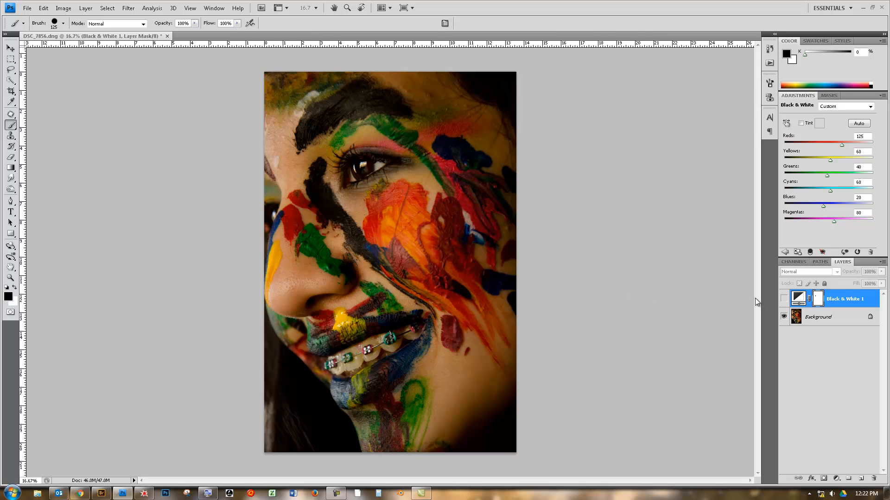
pyautogui.click(783, 299)
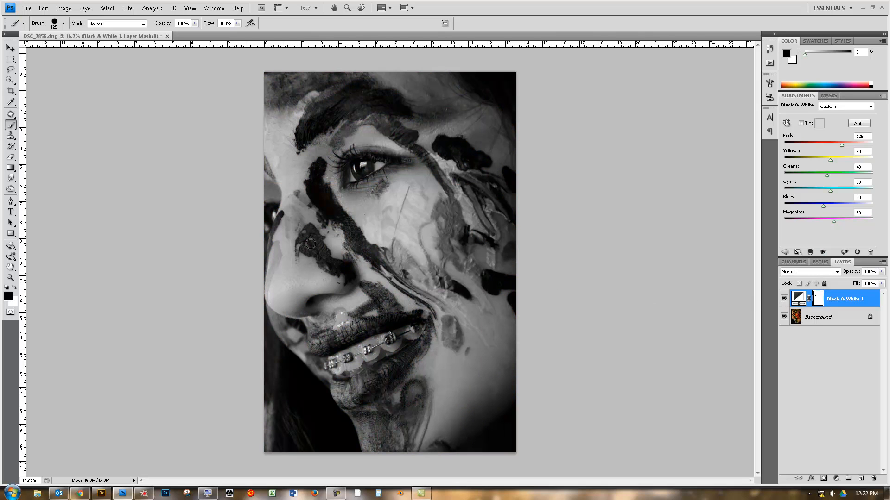
pyautogui.moveTo(312, 238)
pyautogui.mouseDown()
pyautogui.moveTo(310, 230)
pyautogui.moveTo(293, 250)
pyautogui.moveTo(299, 258)
pyautogui.mouseUp()
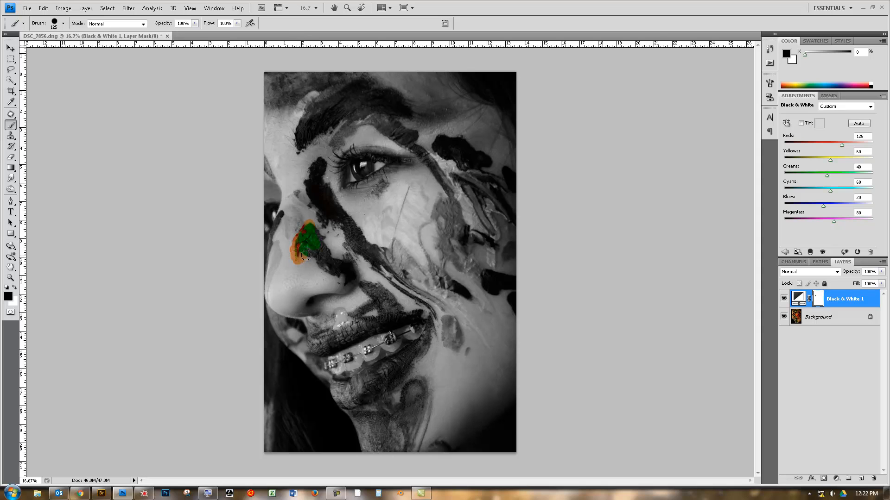
pyautogui.moveTo(336, 274)
pyautogui.mouseDown()
pyautogui.moveTo(353, 278)
pyautogui.moveTo(337, 260)
pyautogui.moveTo(325, 262)
pyautogui.moveTo(319, 234)
pyautogui.mouseUp()
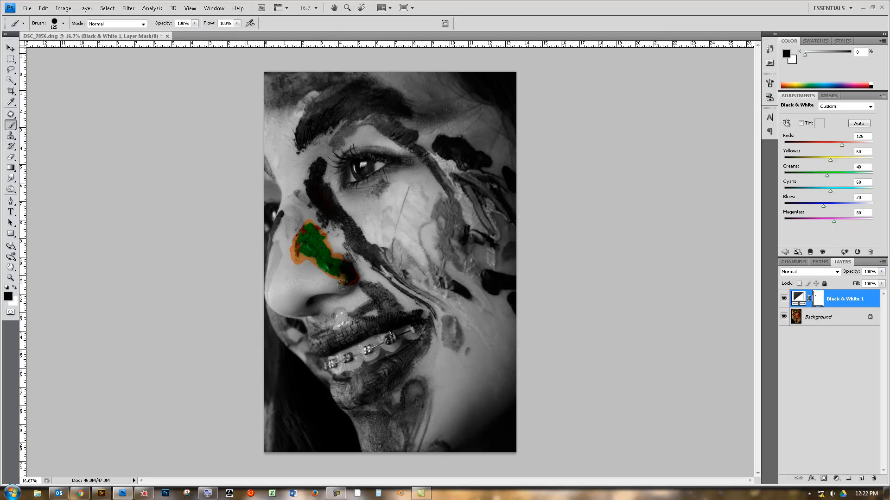
pyautogui.moveTo(347, 280); pyautogui.dragTo(346, 281)
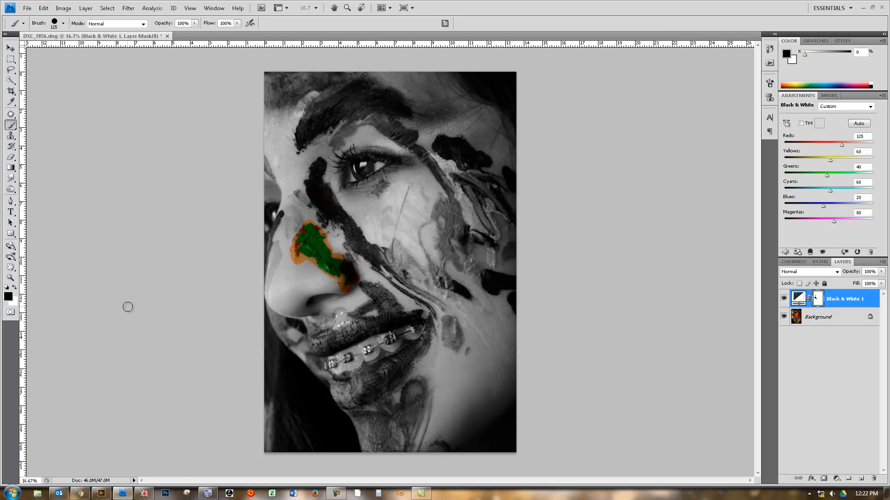
# - Make white the foreground colour and set the brush to 52% hardness and 60 px diameter
pyautogui.click(17, 289)
pyautogui.scroll(2, 289, 281)
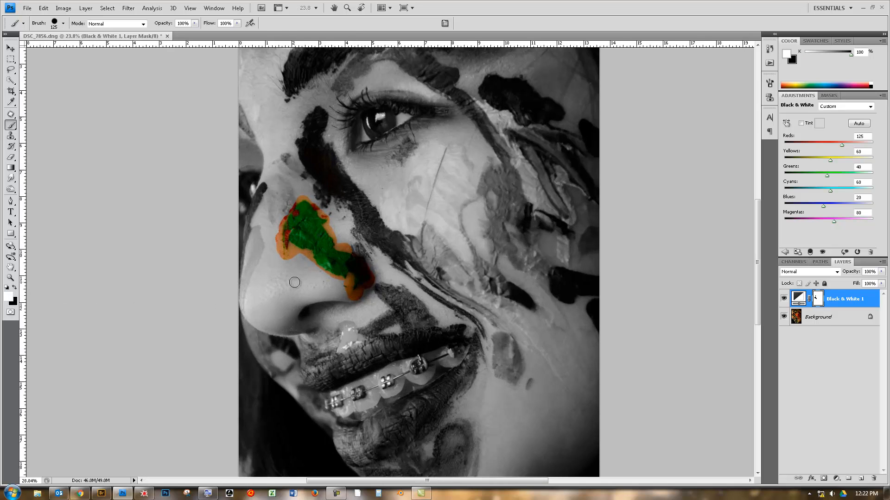
pyautogui.scroll(2, 304, 257)
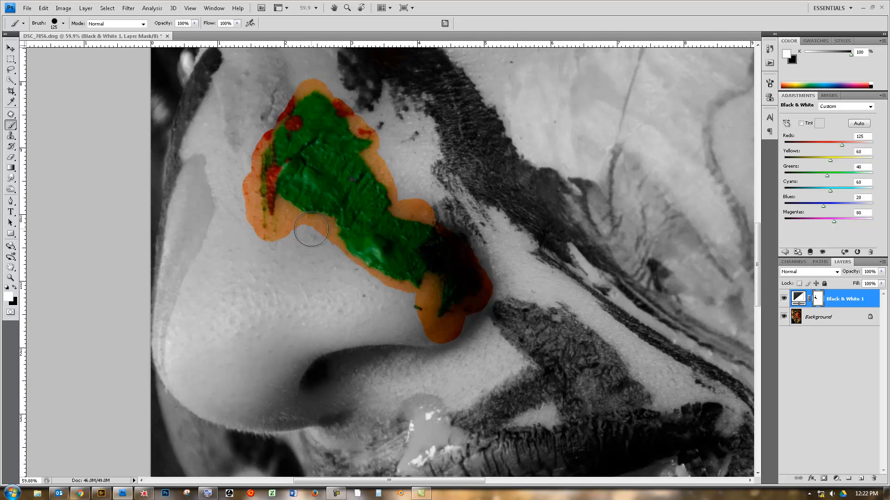
pyautogui.rightClick(300, 233)
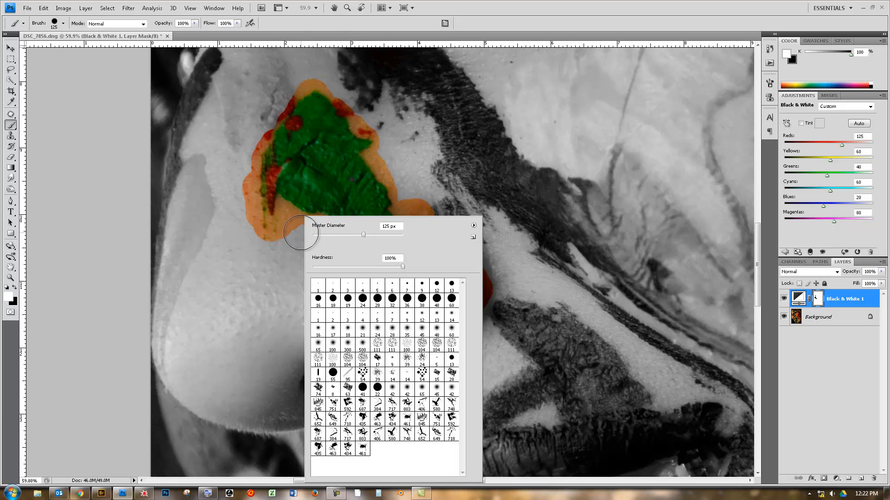
pyautogui.moveTo(403, 266); pyautogui.dragTo(359, 268)
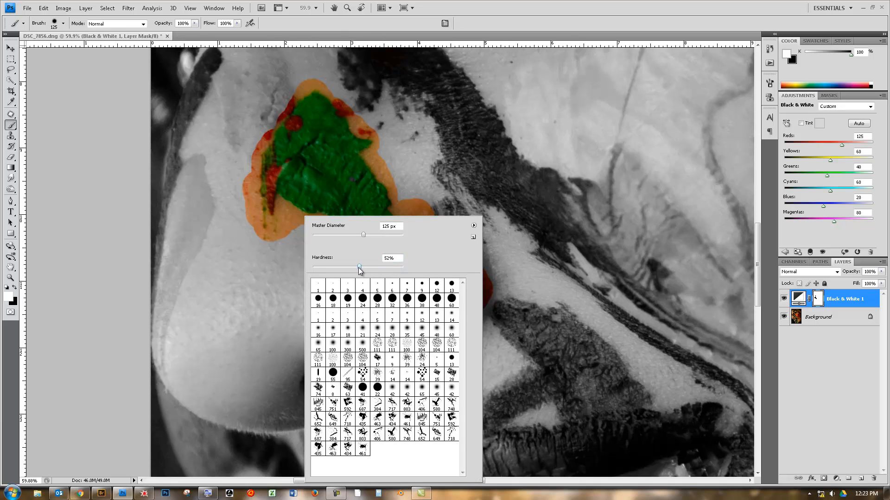
pyautogui.press('Return')
pyautogui.press('[')
pyautogui.press('[')
pyautogui.press('[')
pyautogui.press('[')
pyautogui.press('[')
# - Paint white on the mask around the green patch to hide the orange skin, restoring overpainted green areas with black
pyautogui.moveTo(296, 229)
pyautogui.mouseDown()
pyautogui.moveTo(289, 215)
pyautogui.moveTo(325, 223)
pyautogui.moveTo(360, 269)
pyautogui.moveTo(353, 245)
pyautogui.moveTo(339, 307)
pyautogui.mouseUp()
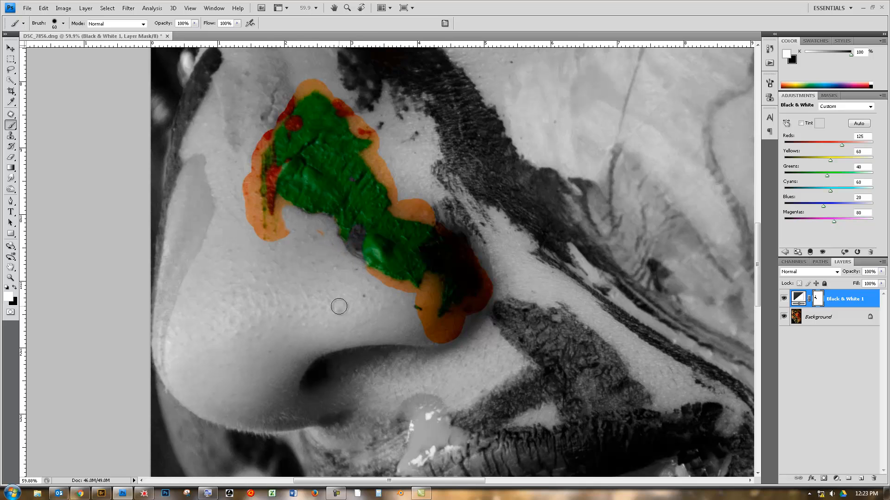
pyautogui.press('x')
pyautogui.moveTo(354, 239)
pyautogui.mouseDown()
pyautogui.moveTo(364, 282)
pyautogui.moveTo(364, 273)
pyautogui.moveTo(415, 296)
pyautogui.moveTo(428, 278)
pyautogui.moveTo(429, 310)
pyautogui.moveTo(433, 303)
pyautogui.moveTo(423, 332)
pyautogui.moveTo(413, 314)
pyautogui.moveTo(417, 307)
pyautogui.moveTo(425, 330)
pyautogui.moveTo(430, 304)
pyautogui.moveTo(430, 323)
pyautogui.moveTo(453, 320)
pyautogui.mouseUp()
pyautogui.press('x')
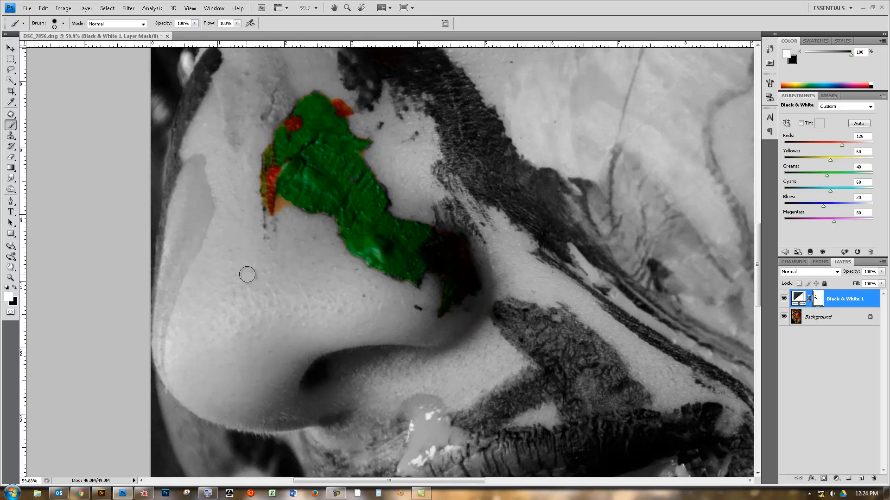
pyautogui.press('v')
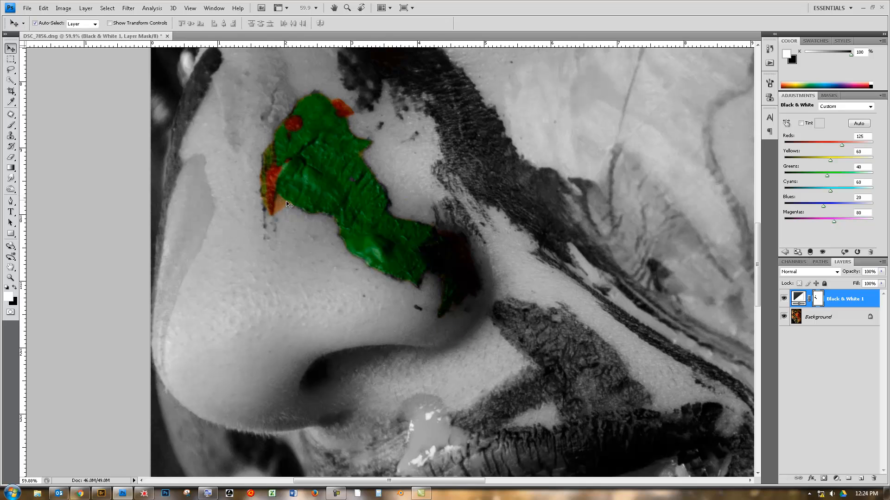
pyautogui.press('b')
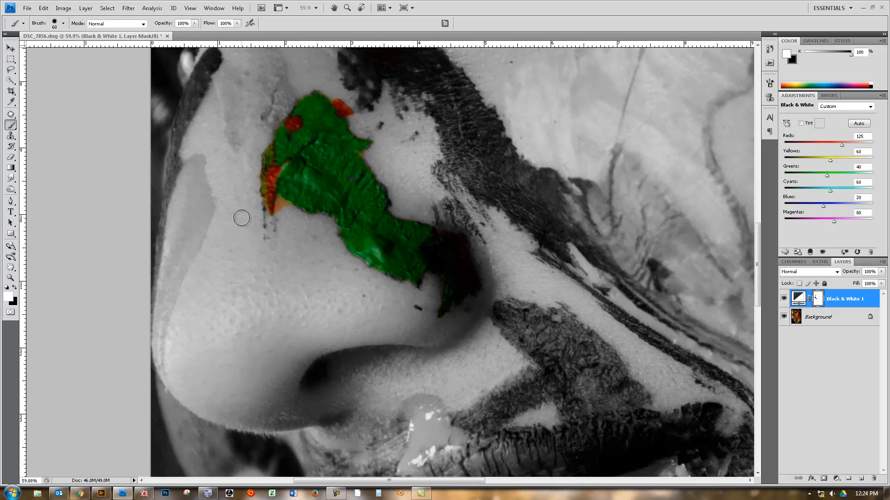
# - Dab black and then white on the mask at the skin gap between the red and green paint
pyautogui.scroll(1, 287, 197)
pyautogui.scroll(3, 287, 197)
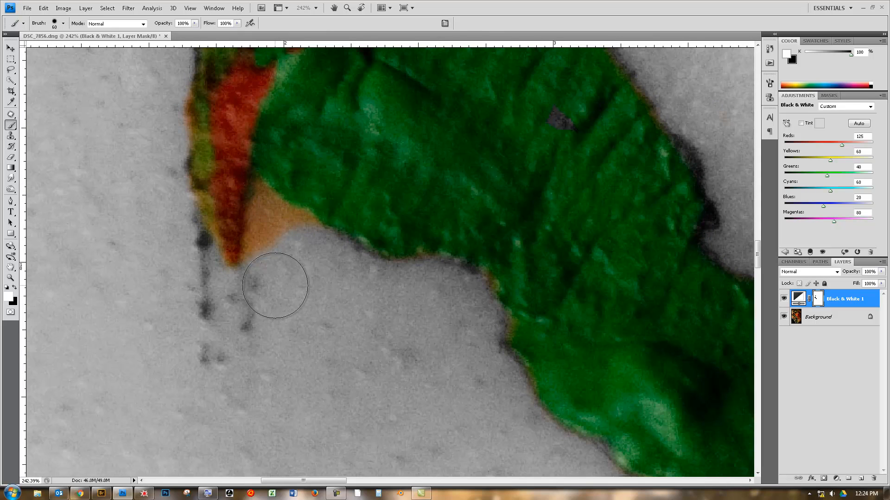
pyautogui.press('x')
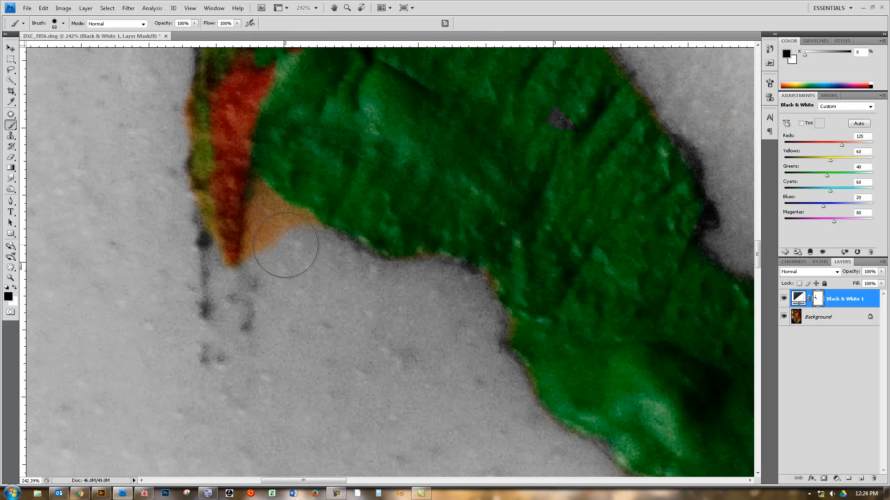
pyautogui.click(278, 244)
pyautogui.press('x')
pyautogui.click(278, 244)
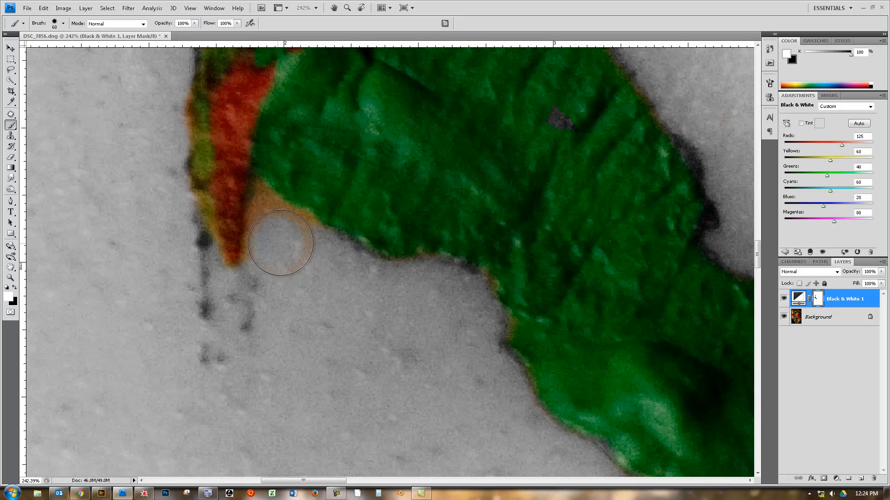
# - Reduce the brush to 9 px and paint white over the leftover orange skin between the red and green paint
pyautogui.press('[')
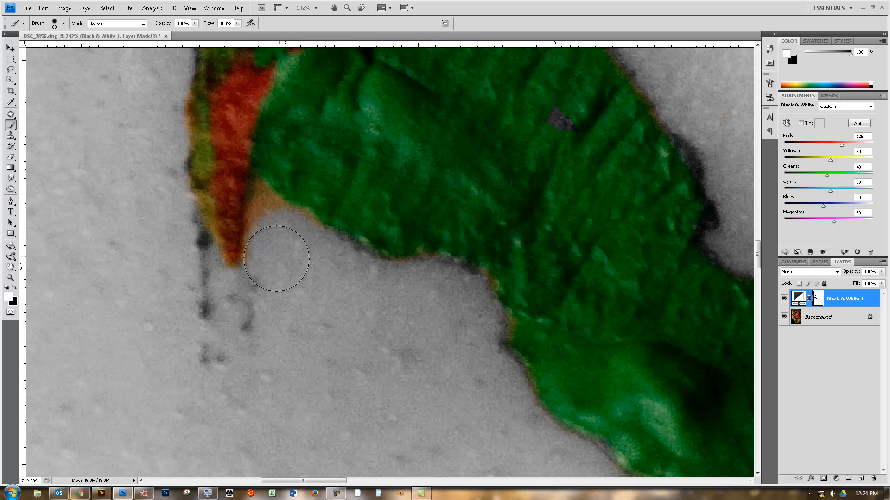
pyautogui.press('[')
pyautogui.press('[')
pyautogui.press('[')
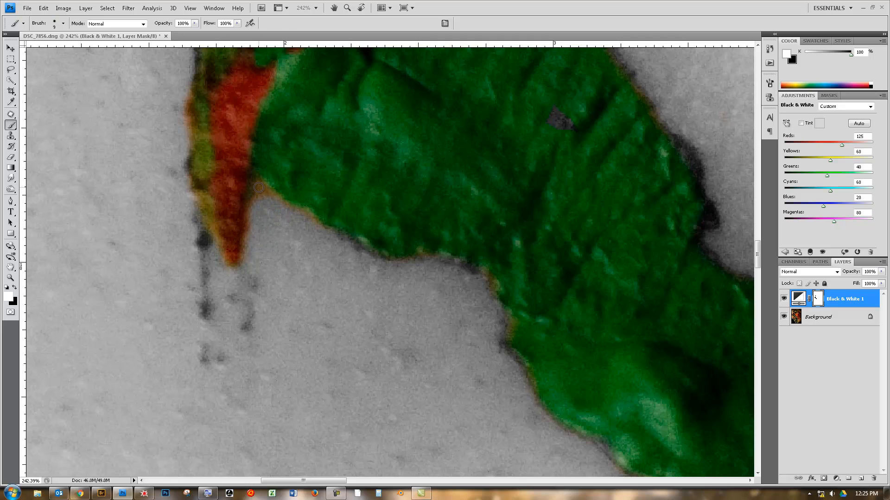
# - Enlarge the brush to 35 px and bring back the orange skin in the gap between the red and green paint
pyautogui.press(']')
pyautogui.click(280, 238)
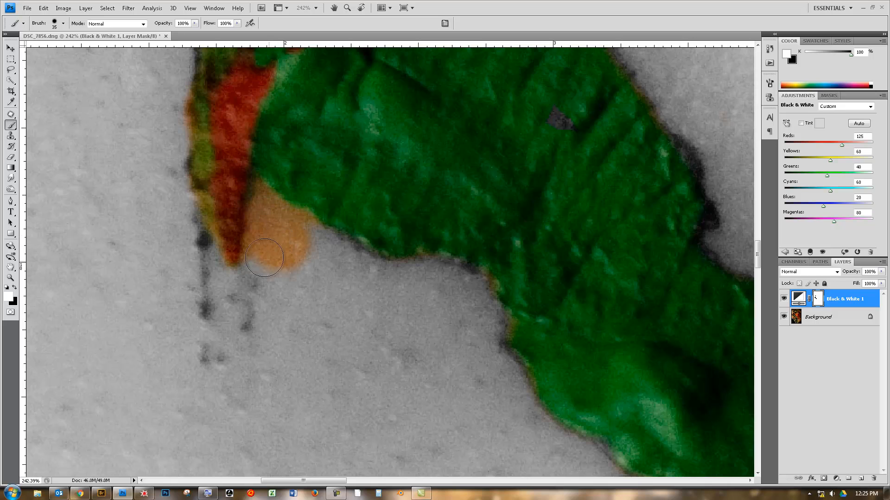
# - Paint white on the mask over the orange skin gap and restore the overpainted green edge with black
pyautogui.moveTo(259, 265)
pyautogui.mouseDown()
pyautogui.moveTo(276, 172)
pyautogui.moveTo(265, 210)
pyautogui.moveTo(264, 199)
pyautogui.moveTo(279, 171)
pyautogui.moveTo(263, 195)
pyautogui.moveTo(278, 197)
pyautogui.moveTo(271, 205)
pyautogui.moveTo(276, 232)
pyautogui.moveTo(284, 218)
pyautogui.moveTo(302, 239)
pyautogui.moveTo(290, 258)
pyautogui.moveTo(282, 251)
pyautogui.moveTo(295, 266)
pyautogui.moveTo(285, 253)
pyautogui.moveTo(318, 243)
pyautogui.mouseUp()
pyautogui.moveTo(306, 171)
pyautogui.mouseDown()
pyautogui.moveTo(267, 157)
pyautogui.moveTo(259, 165)
pyautogui.moveTo(290, 178)
pyautogui.moveTo(280, 170)
pyautogui.mouseUp()
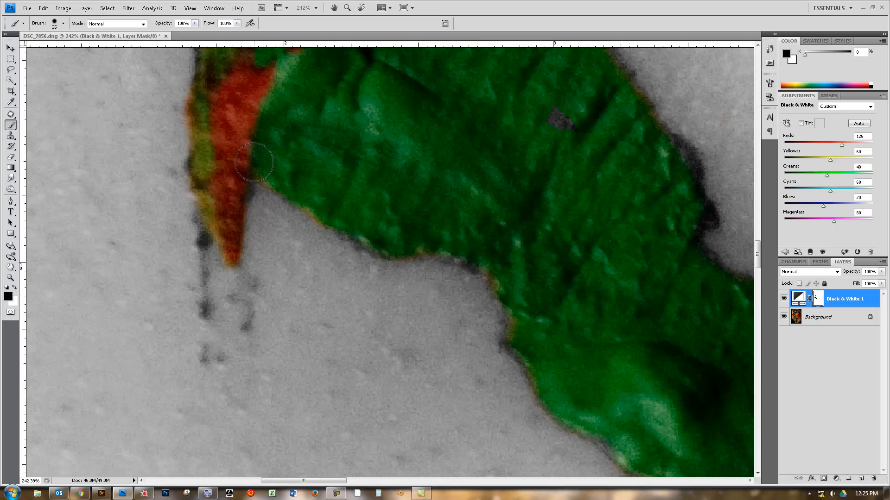
# - Undo the last white and black mask strokes around the skin gap
pyautogui.hotkey('ctrl', 'z')
pyautogui.hotkey('ctrl', 'alt', 'z')
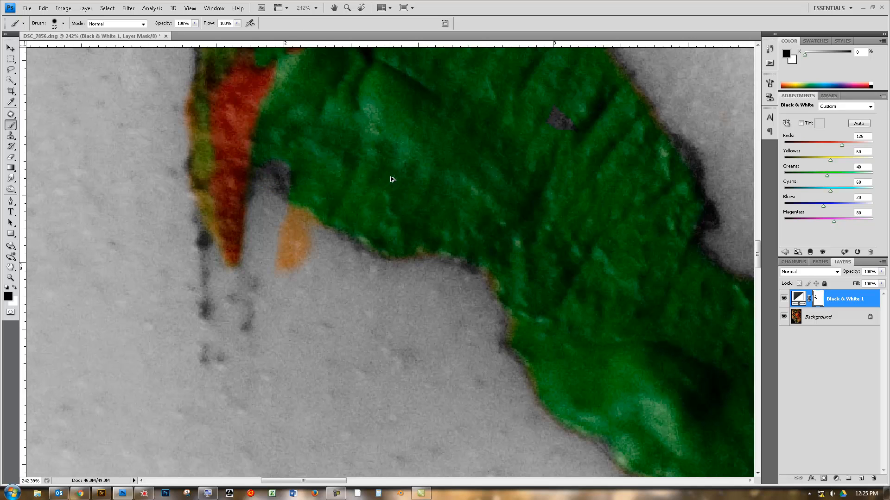
pyautogui.hotkey('ctrl', 'alt', 'z')
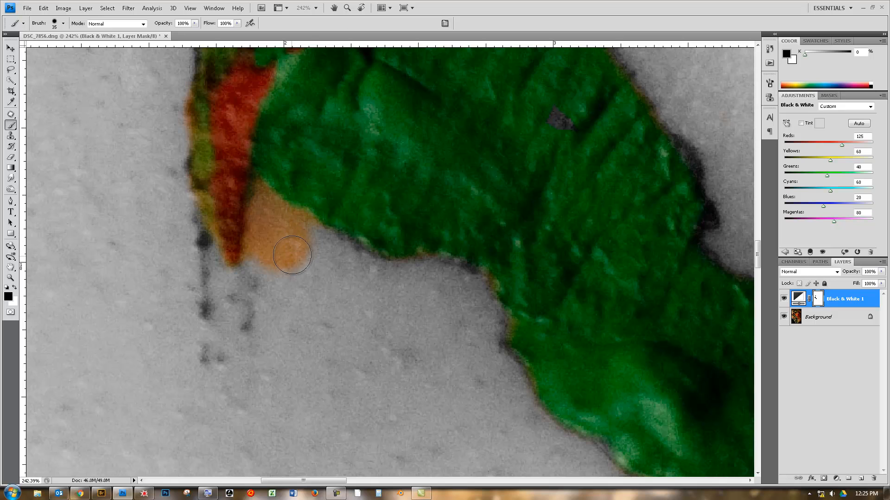
# - Mask out the orange skin between the red and green paint with white, and recover the overpainted green edge with black
pyautogui.press('x')
pyautogui.moveTo(254, 272)
pyautogui.mouseDown()
pyautogui.moveTo(255, 185)
pyautogui.moveTo(271, 165)
pyautogui.mouseUp()
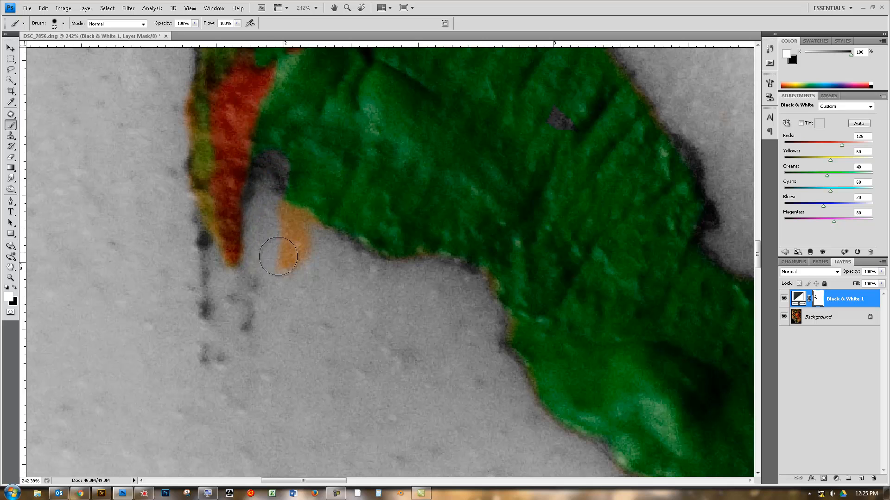
pyautogui.moveTo(281, 225)
pyautogui.mouseDown()
pyautogui.moveTo(301, 232)
pyautogui.moveTo(282, 218)
pyautogui.moveTo(288, 258)
pyautogui.mouseUp()
pyautogui.press('x')
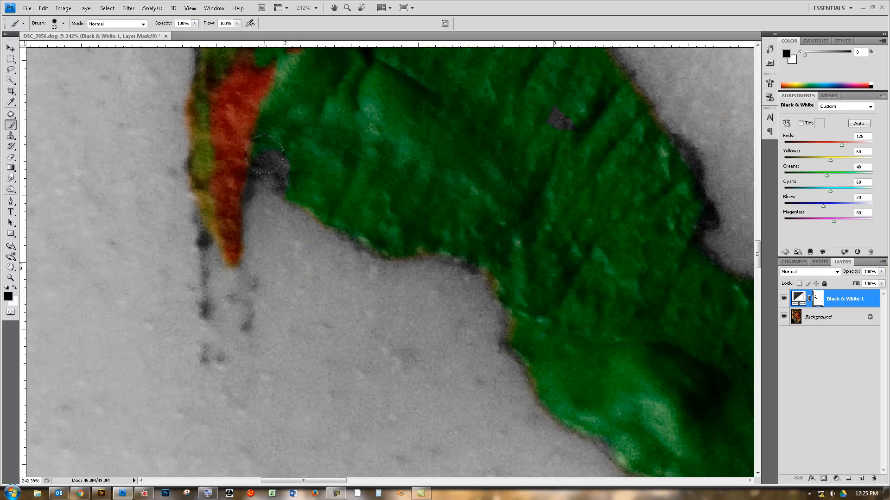
pyautogui.moveTo(262, 161)
pyautogui.mouseDown()
pyautogui.moveTo(296, 179)
pyautogui.moveTo(250, 161)
pyautogui.moveTo(280, 165)
pyautogui.moveTo(333, 195)
pyautogui.mouseUp()
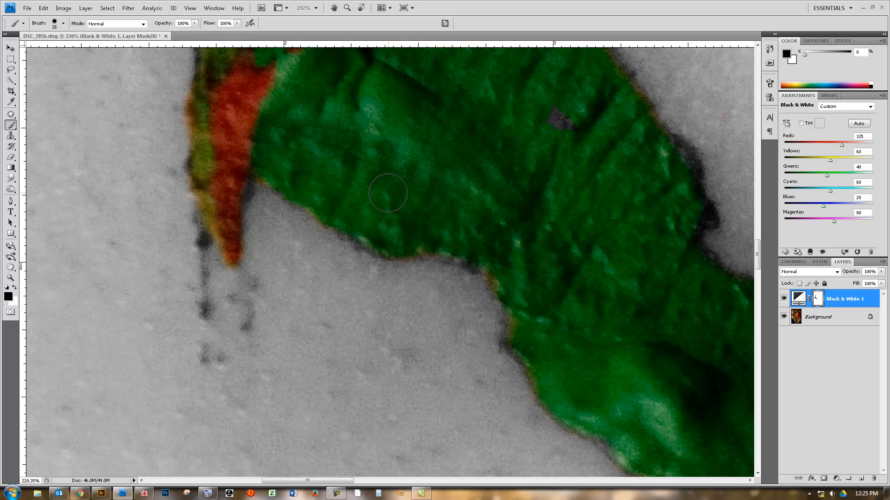
# - View the whole portrait to check the coloured nose paint against the black and white image
pyautogui.scroll(-3, 386, 192)
pyautogui.scroll(-5, 389, 192)
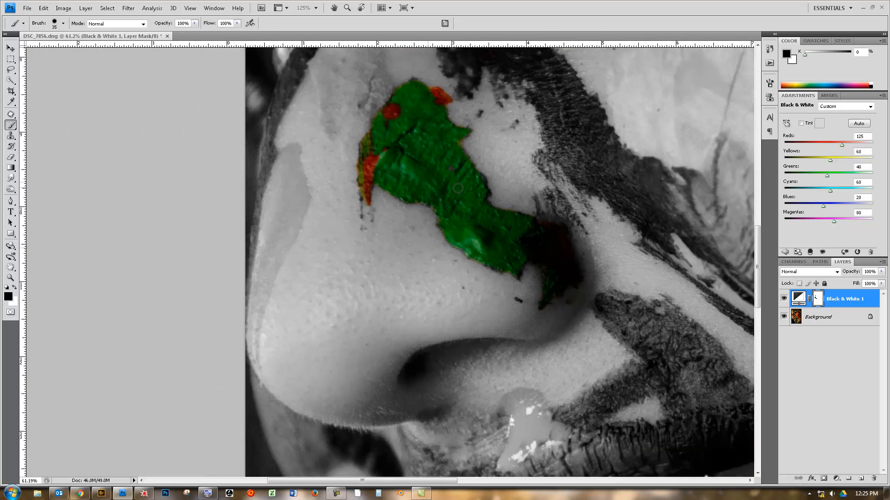
pyautogui.scroll(-2, 459, 189)
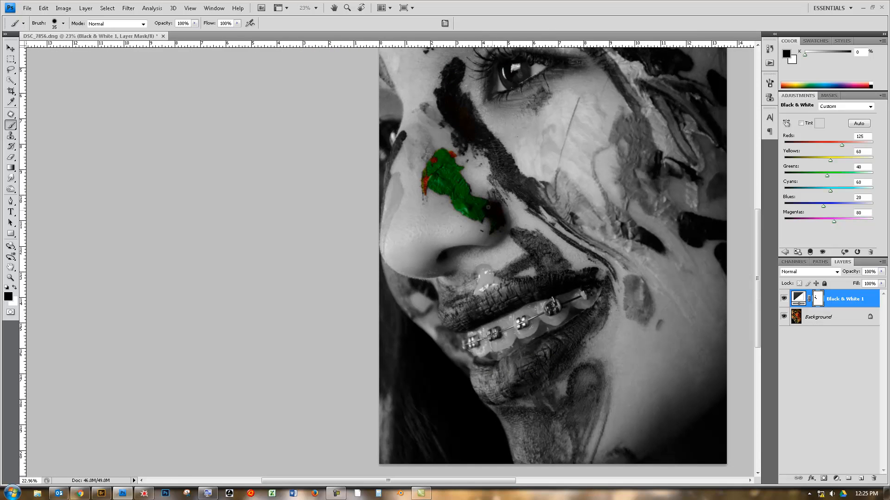
pyautogui.scroll(-2, 482, 203)
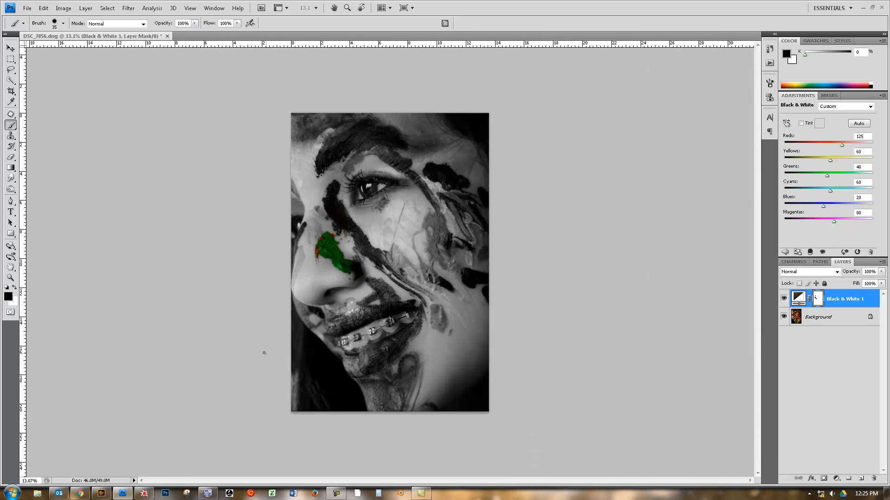